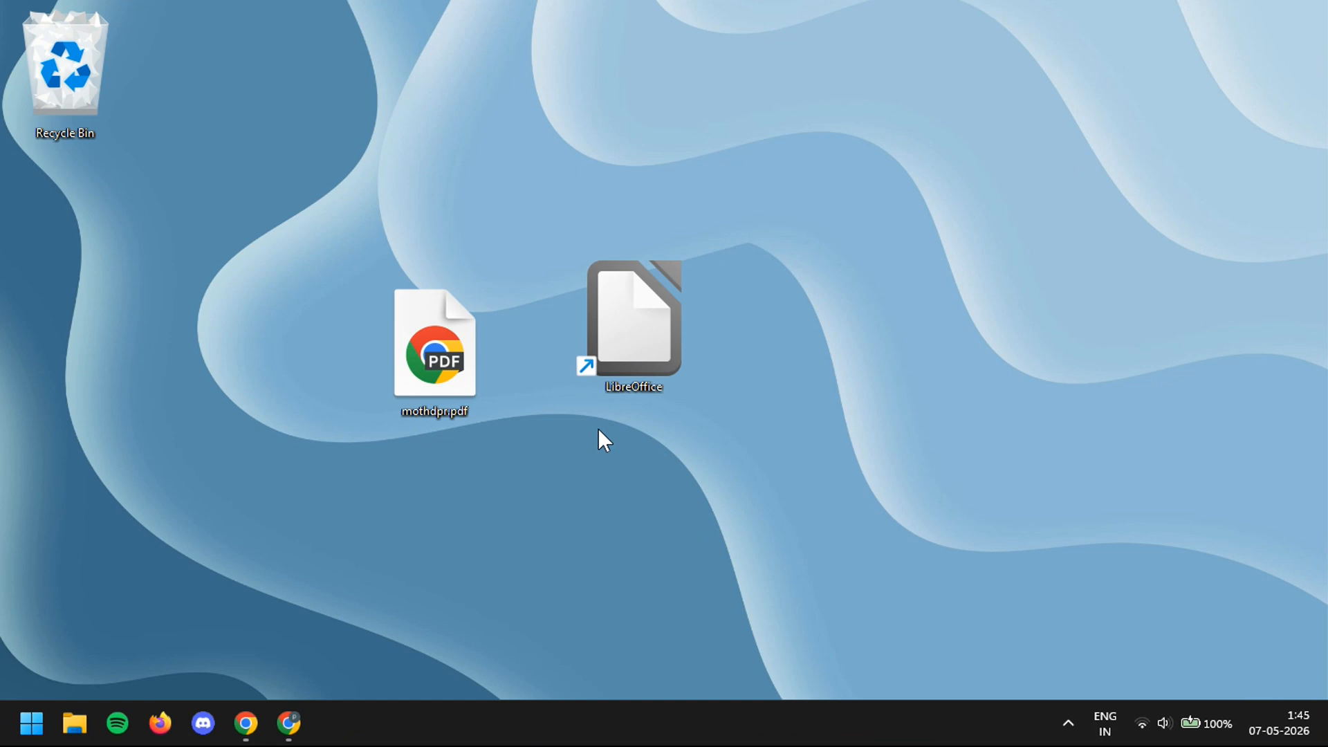
# Launch LibreOffice and open mothdpr.pdf from the Desktop folder.
pyautogui.click(643, 331)
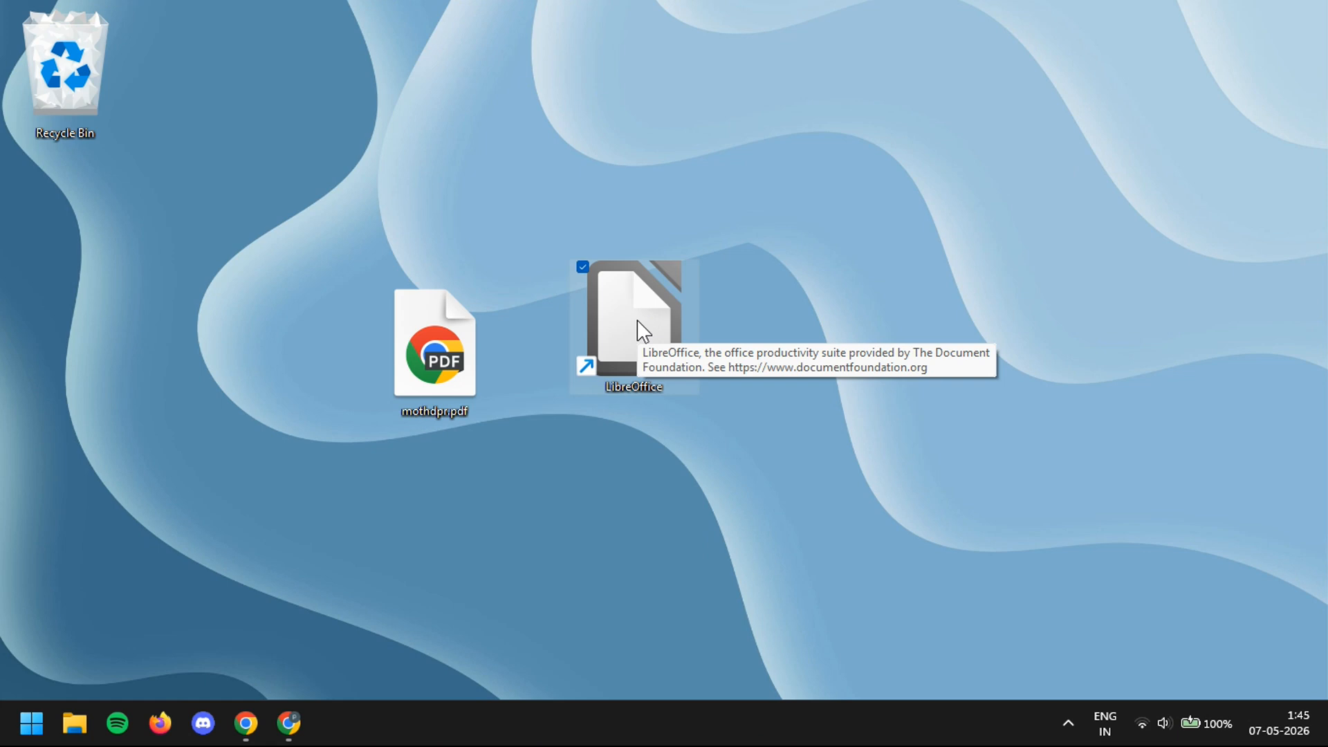
pyautogui.doubleClick(638, 321)
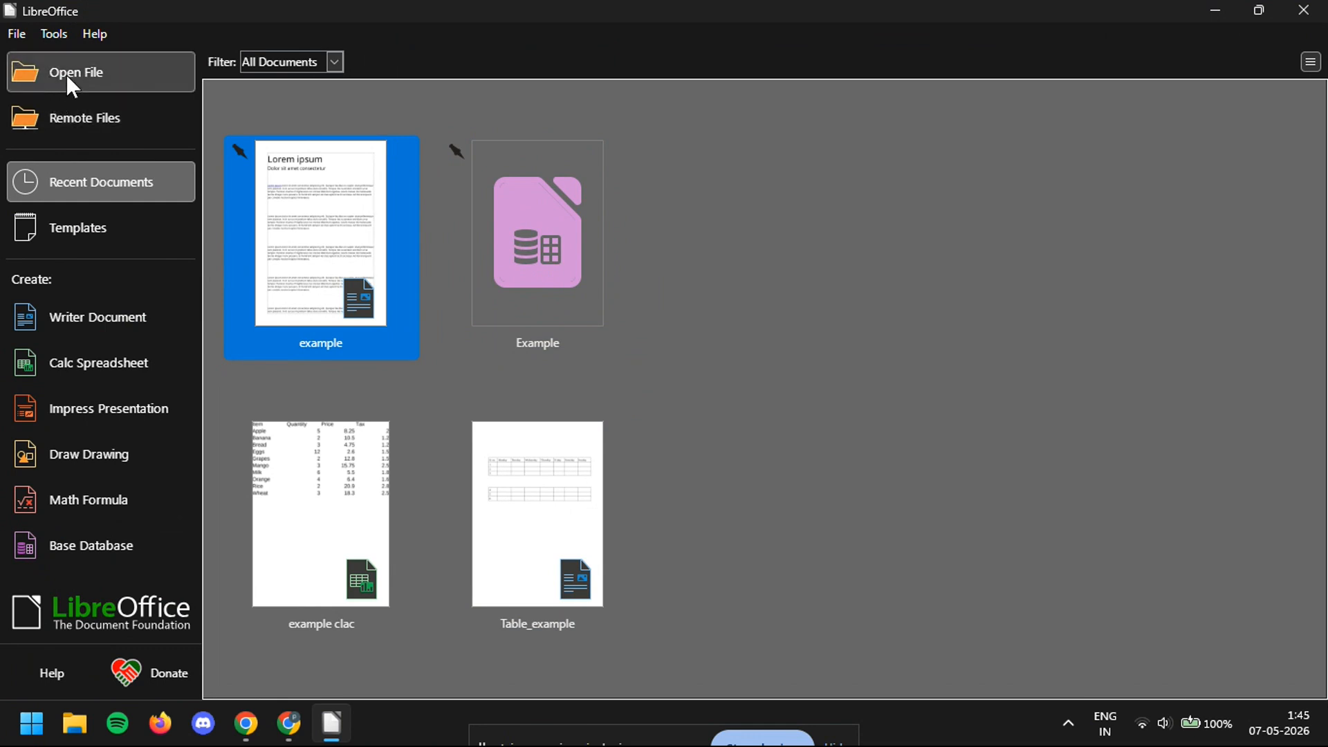
pyautogui.click(15, 33)
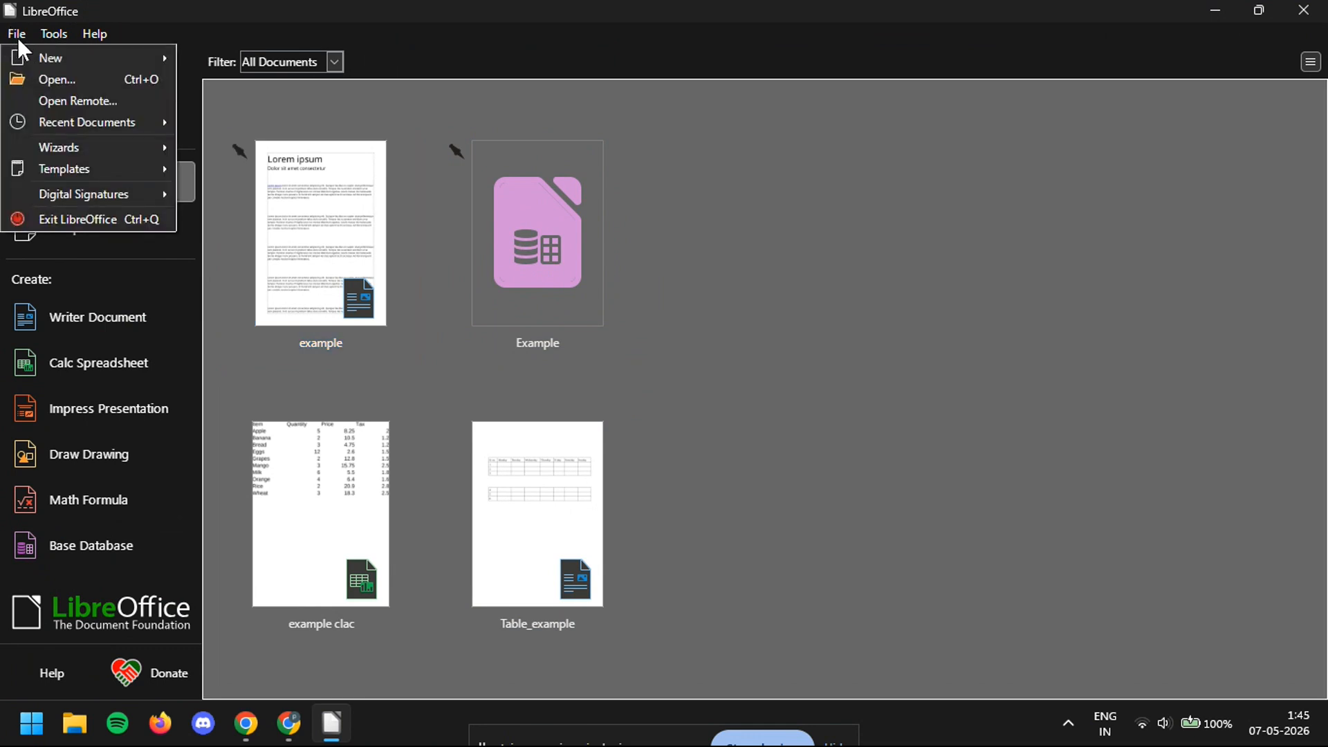
pyautogui.click(15, 39)
pyautogui.click(23, 37)
pyautogui.click(54, 77)
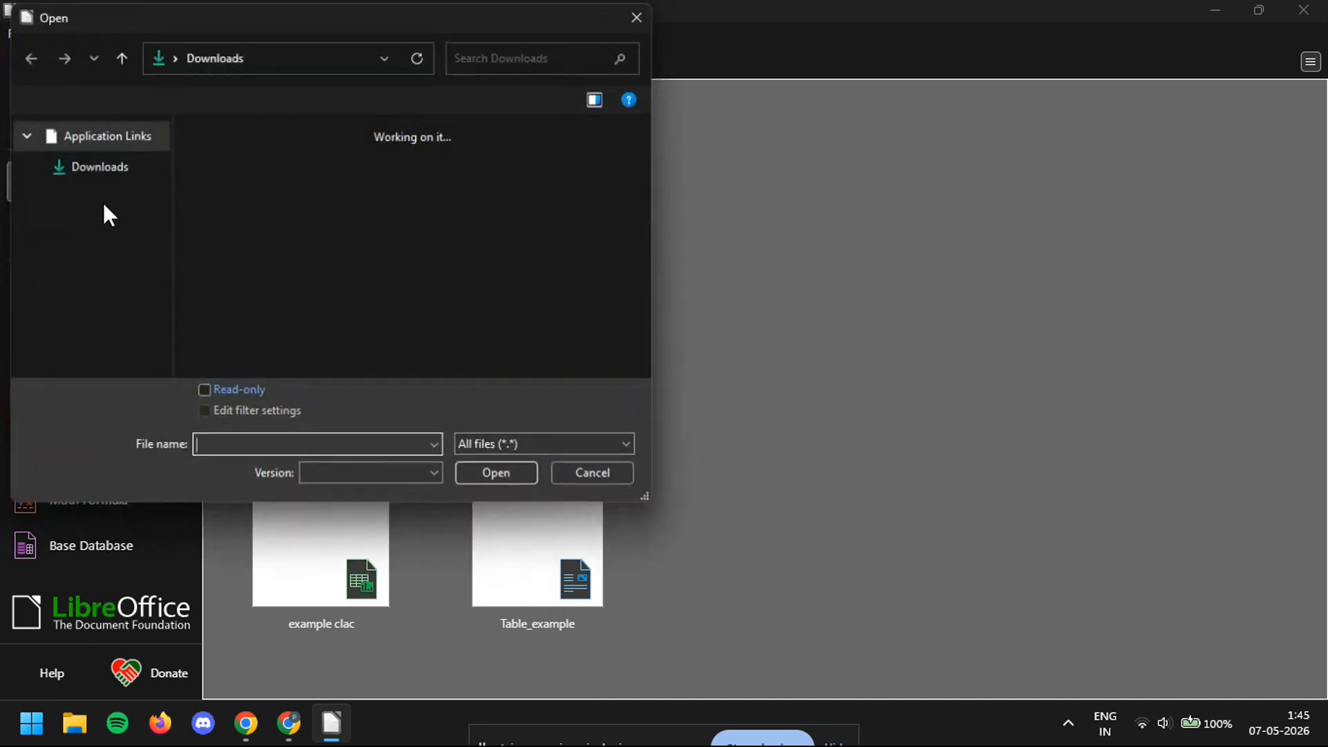
pyautogui.scroll(1, 83, 184)
pyautogui.scroll(3, 83, 190)
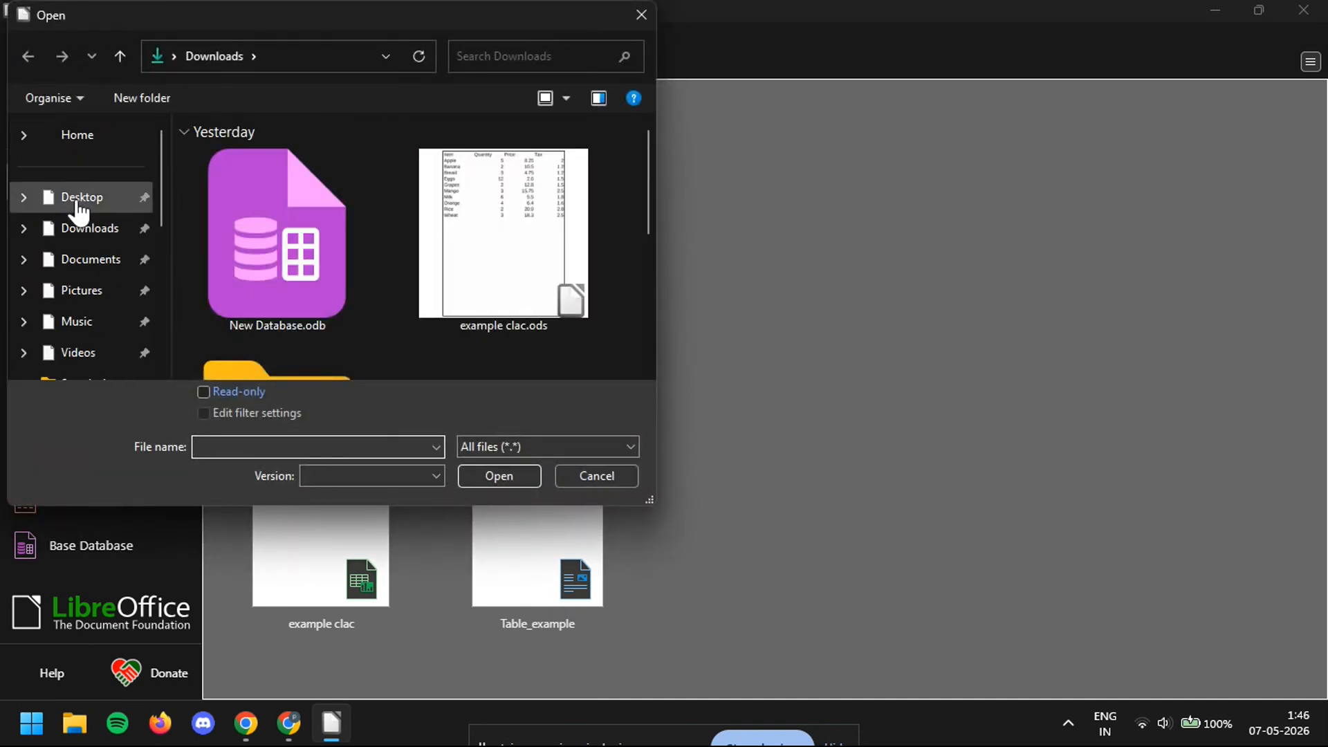
pyautogui.click(76, 197)
pyautogui.click(228, 201)
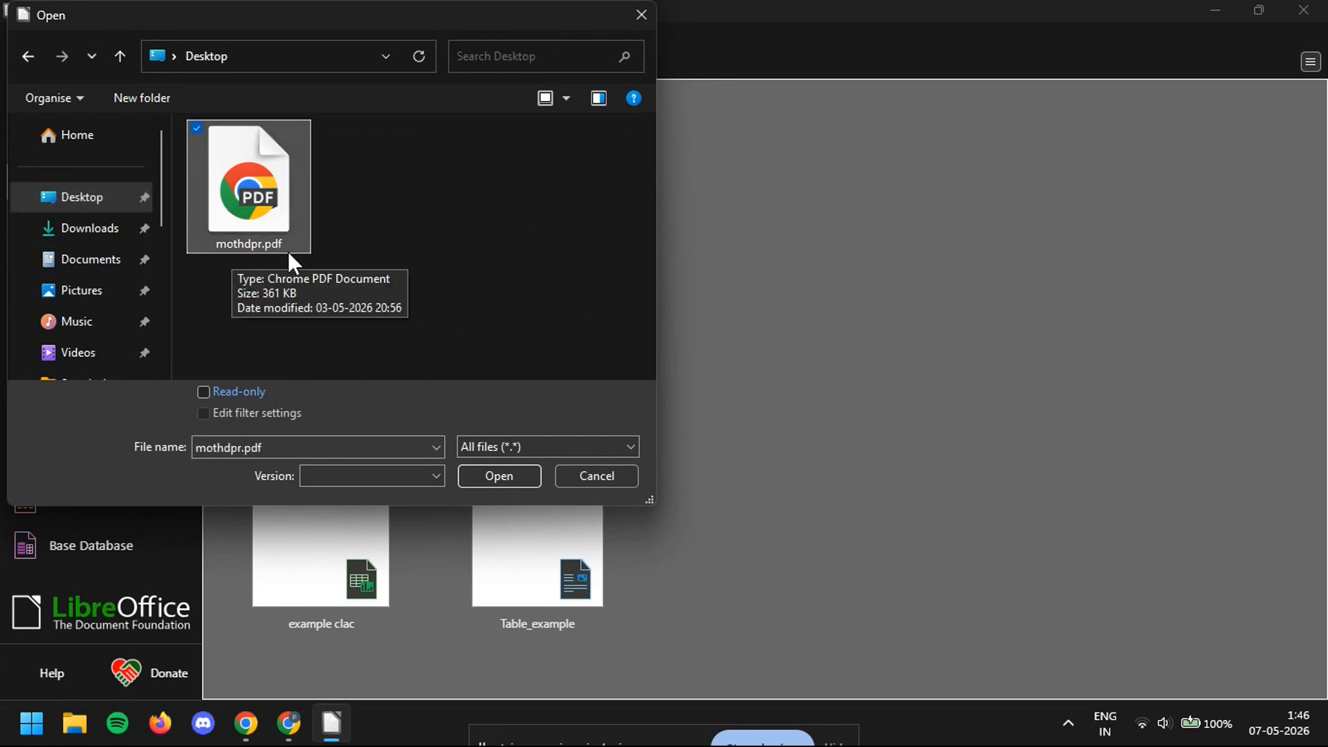
pyautogui.click(513, 475)
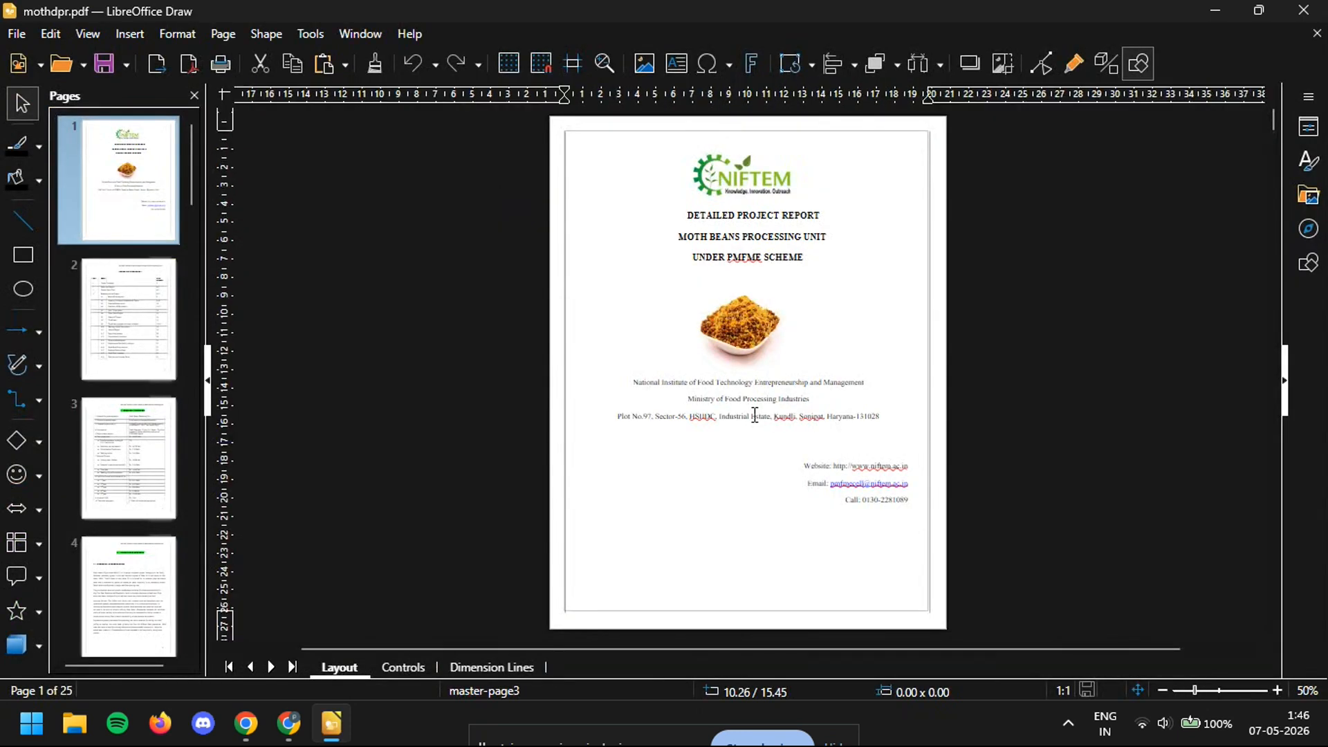
# Replace the text "Project Summary" with "Example" in row 1 of the table of contents on page 2.
pyautogui.scroll(-5, 762, 380)
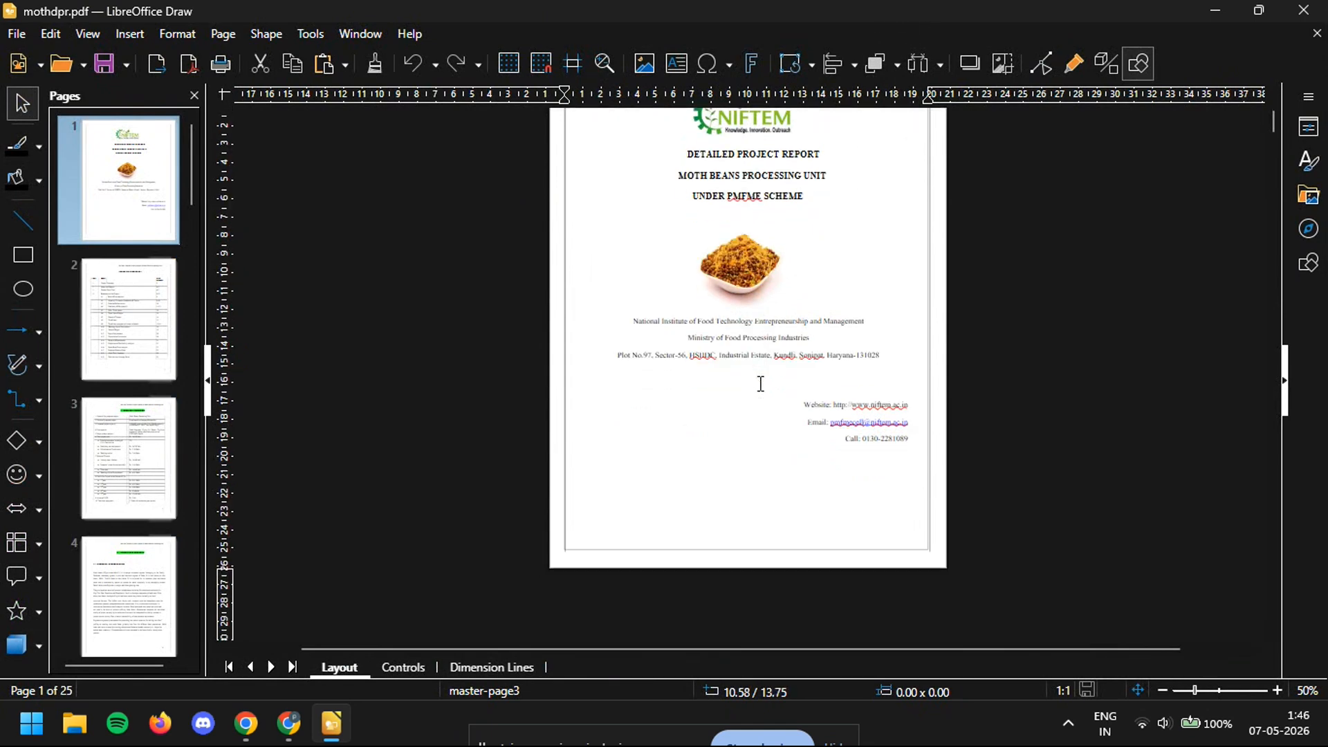
pyautogui.scroll(2, 735, 261)
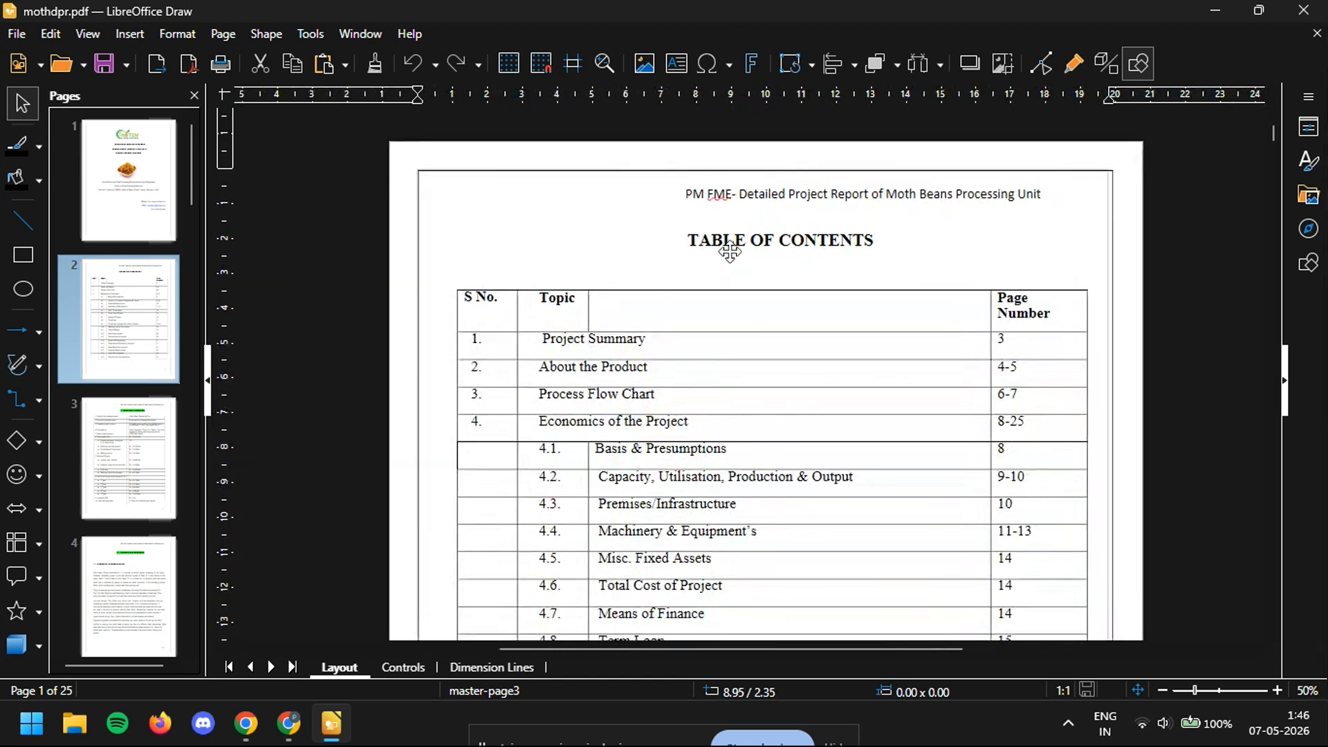
pyautogui.click(605, 343)
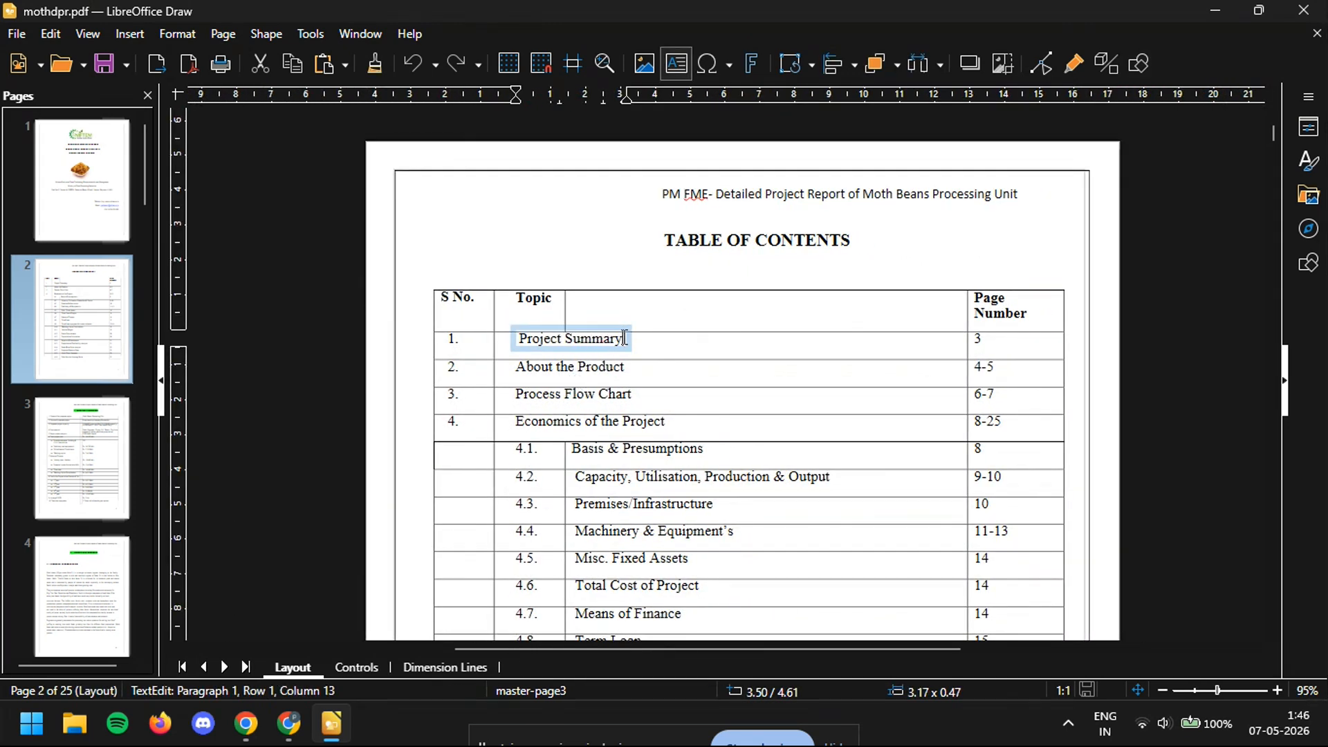
pyautogui.press('BackSpace')
pyautogui.press('BackSpace')
pyautogui.press('BackSpace')
pyautogui.press('BackSpace')
pyautogui.press('BackSpace')
pyautogui.press('BackSpace')
pyautogui.press('BackSpace')
pyautogui.press('BackSpace')
pyautogui.press('BackSpace')
pyautogui.press('BackSpace')
pyautogui.press('BackSpace')
pyautogui.press('BackSpace')
pyautogui.press('BackSpace')
pyautogui.press('BackSpace')
pyautogui.press('BackSpace')
pyautogui.press('BackSpace')
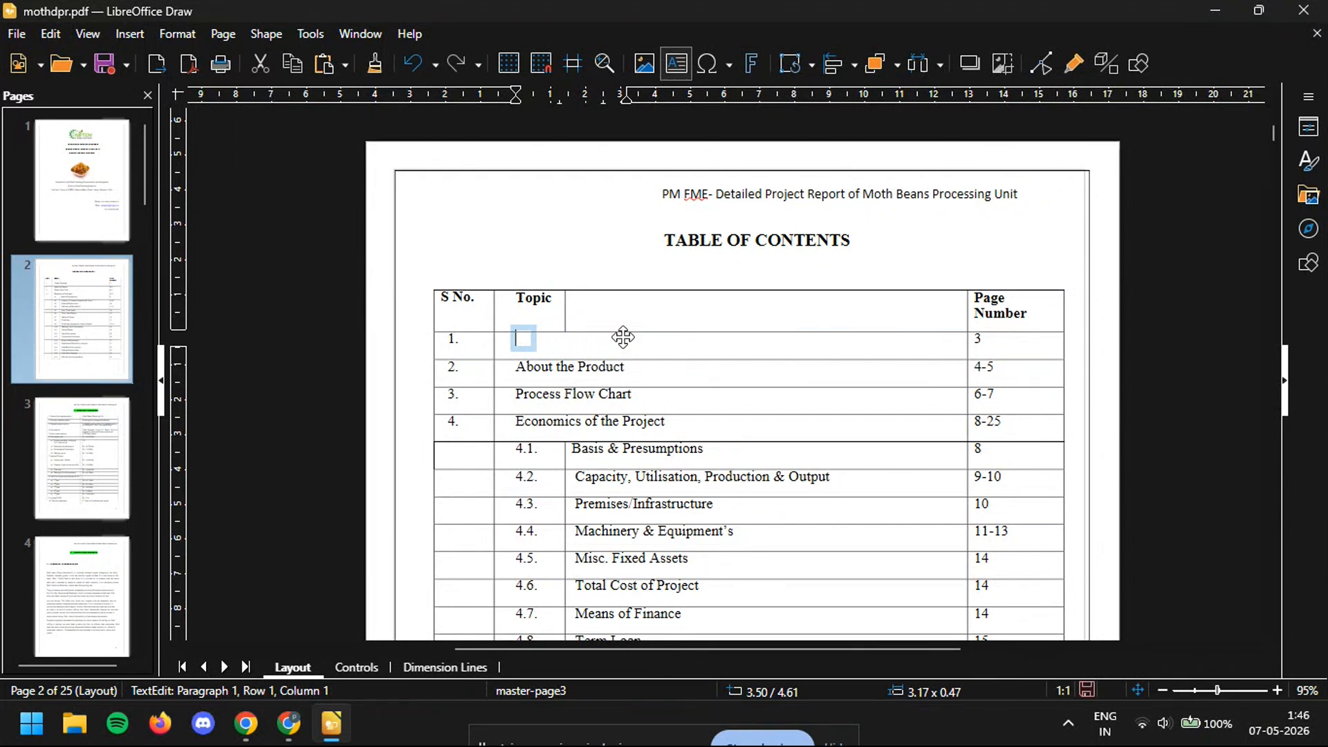
pyautogui.write('Example')
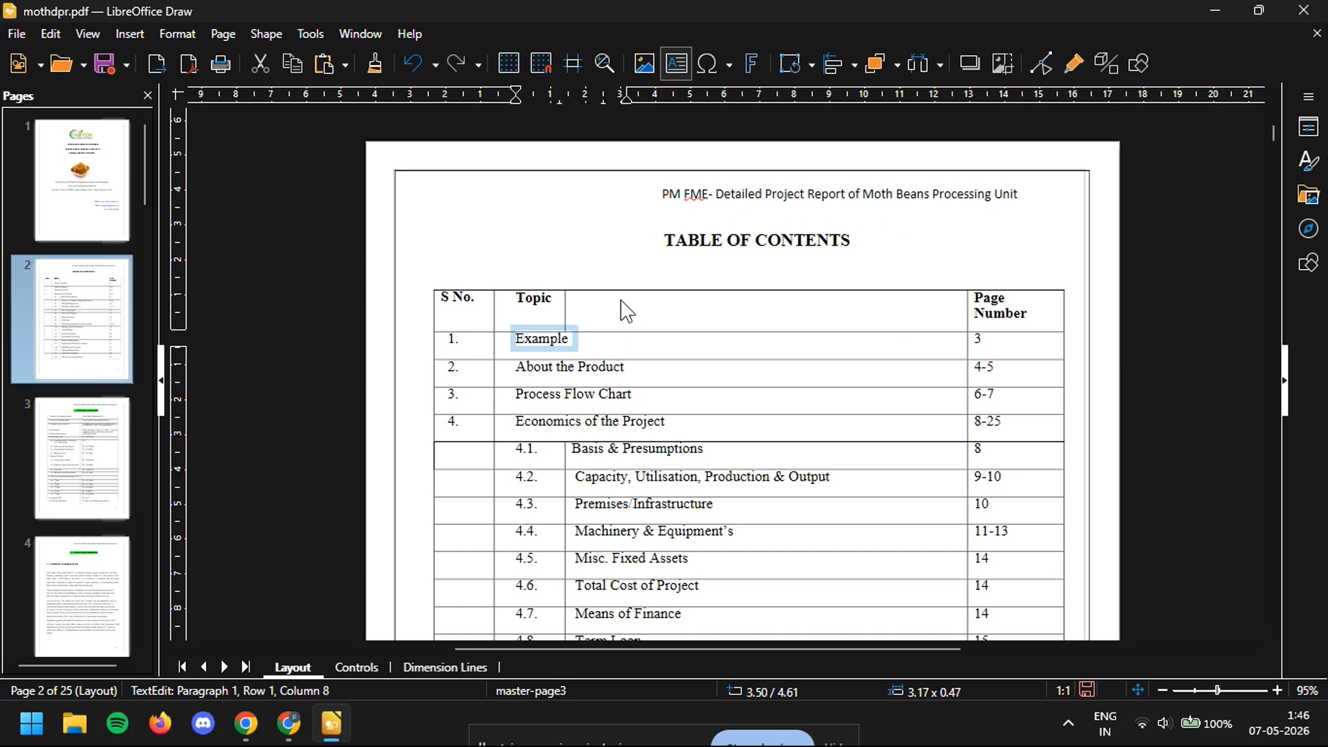
pyautogui.click(572, 267)
# Resize the moth beans picture on page 1 to about 5.87 x 5.87 and centre it below the title text.
pyautogui.scroll(12, 617, 276)
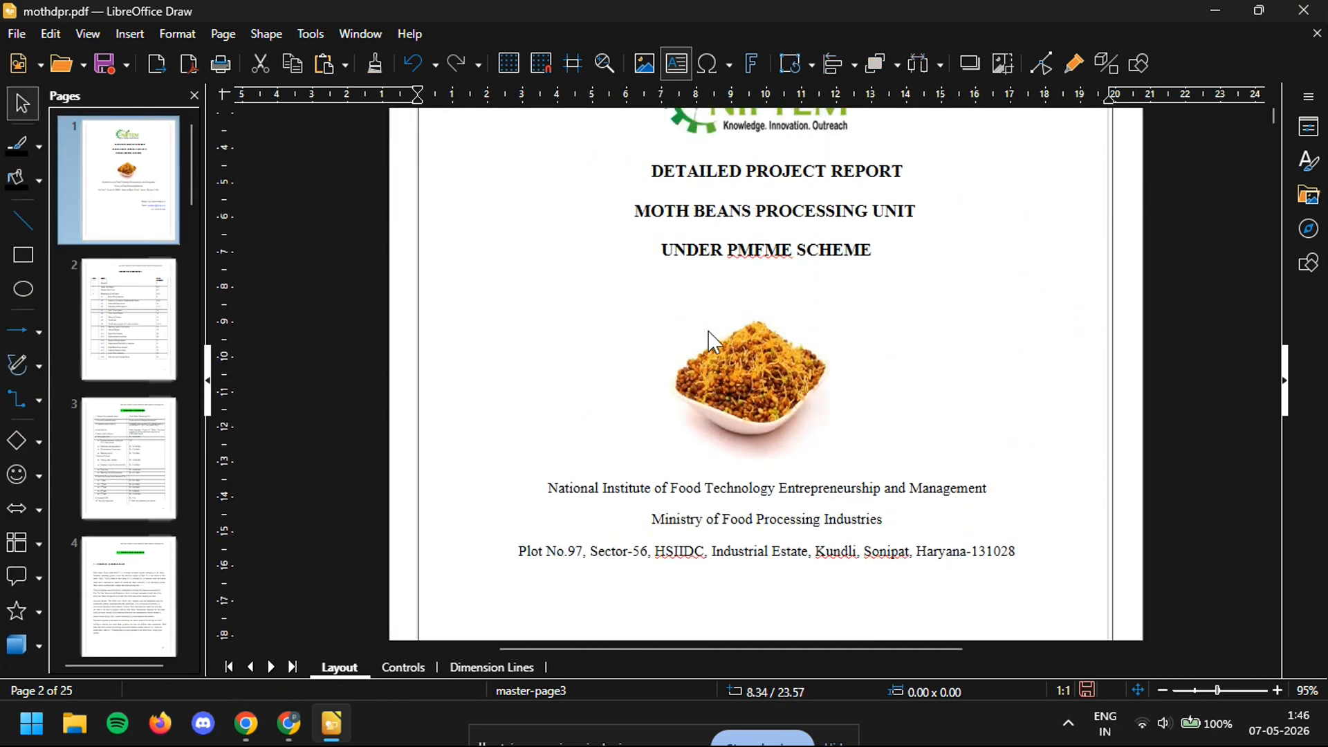
pyautogui.scroll(-3, 708, 330)
pyautogui.click(727, 360)
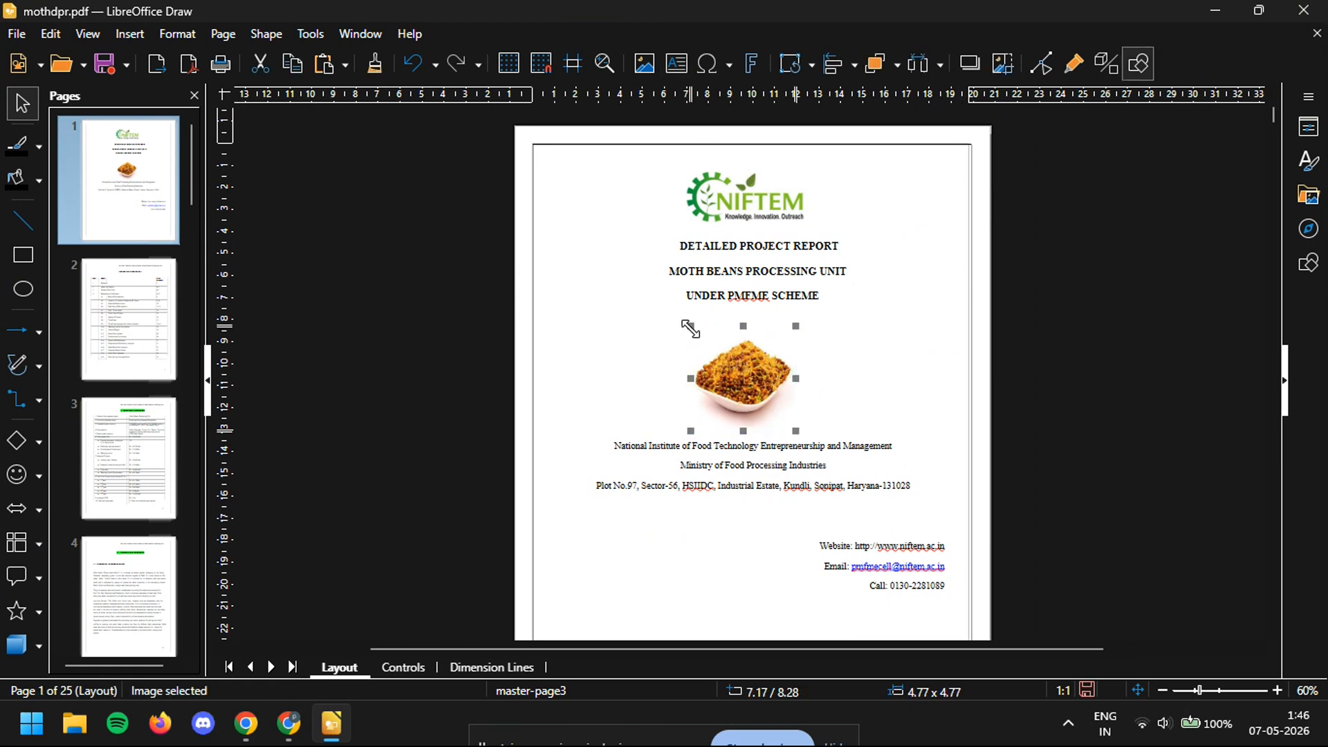
pyautogui.moveTo(690, 329); pyautogui.dragTo(720, 332)
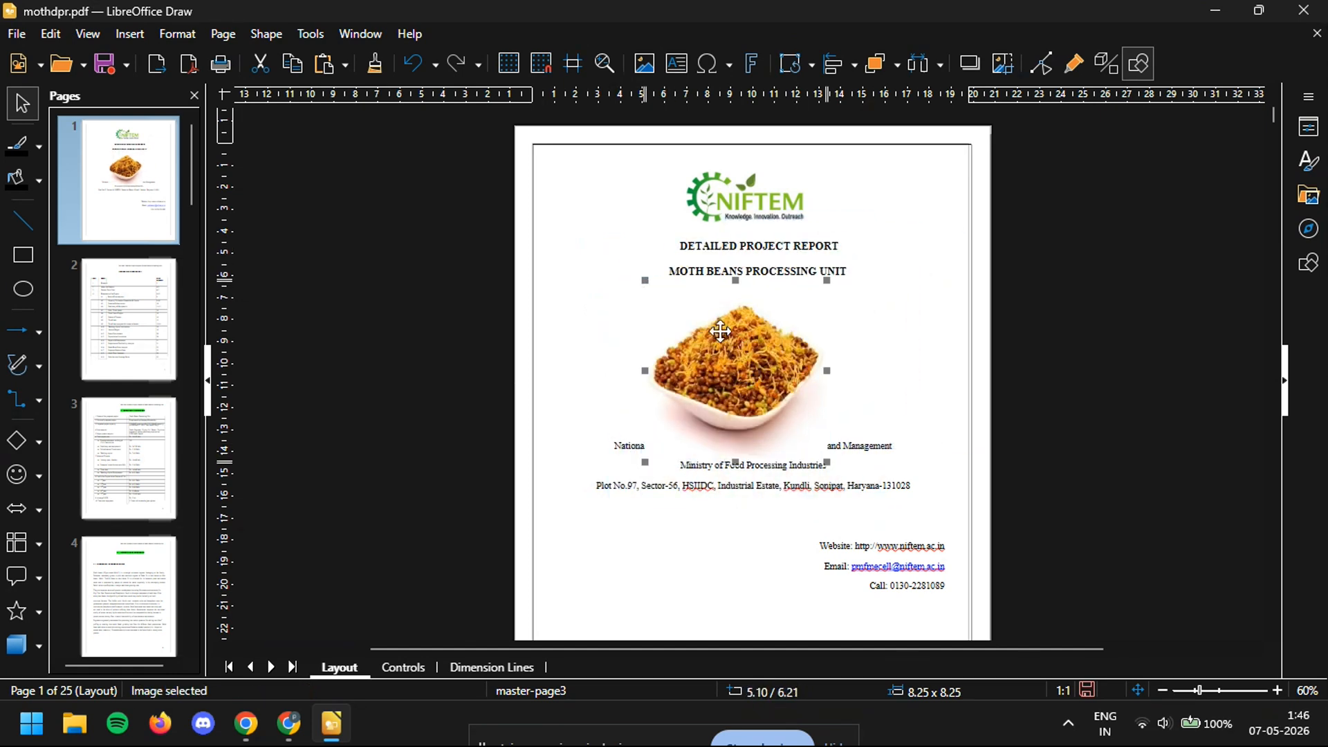
pyautogui.moveTo(645, 280); pyautogui.dragTo(700, 333)
pyautogui.moveTo(782, 398); pyautogui.dragTo(773, 367)
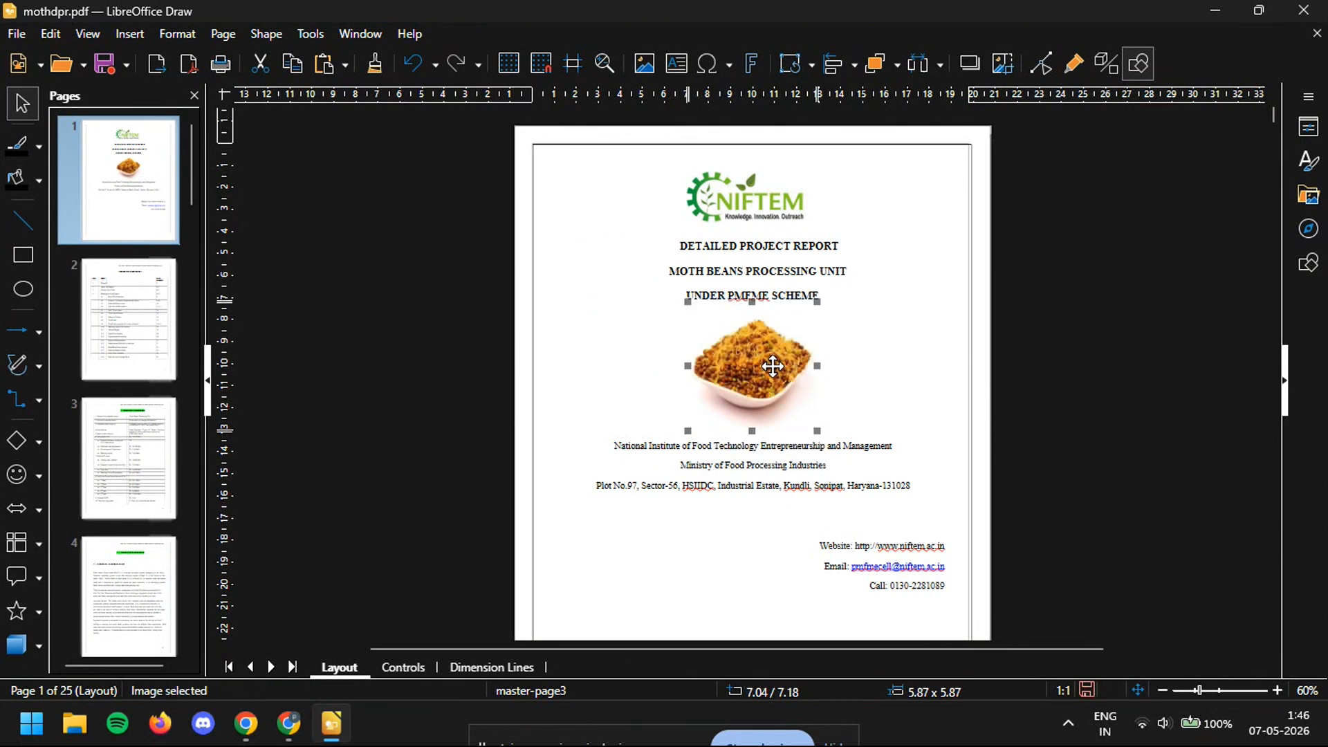
pyautogui.click(605, 320)
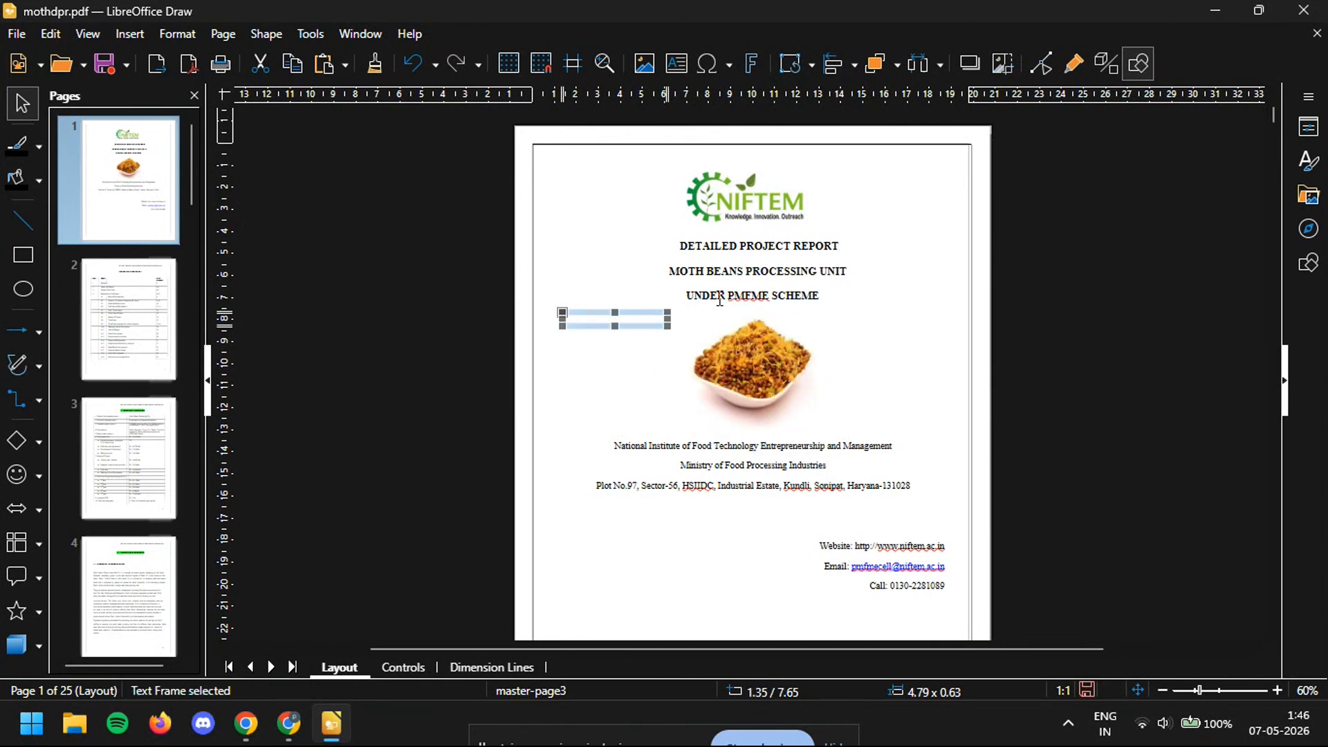
# Shorten the moth beans picture from its lower edge and reposition it between the title and the institute name.
pyautogui.click(718, 339)
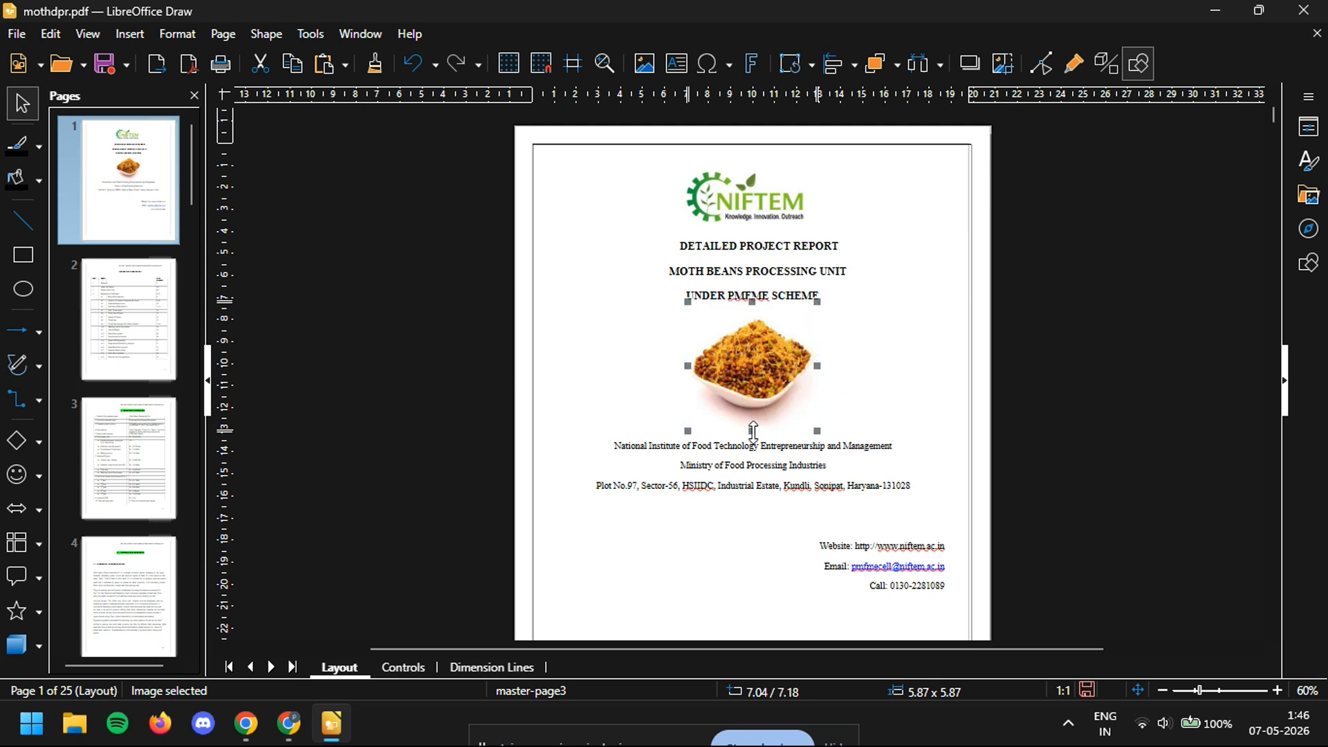
pyautogui.moveTo(752, 431); pyautogui.dragTo(753, 407)
pyautogui.moveTo(759, 325); pyautogui.dragTo(753, 365)
# Select the text of the "Process Flow Chart" entry in the table of contents on page 2, leaving its wording as is.
pyautogui.scroll(-8, 681, 387)
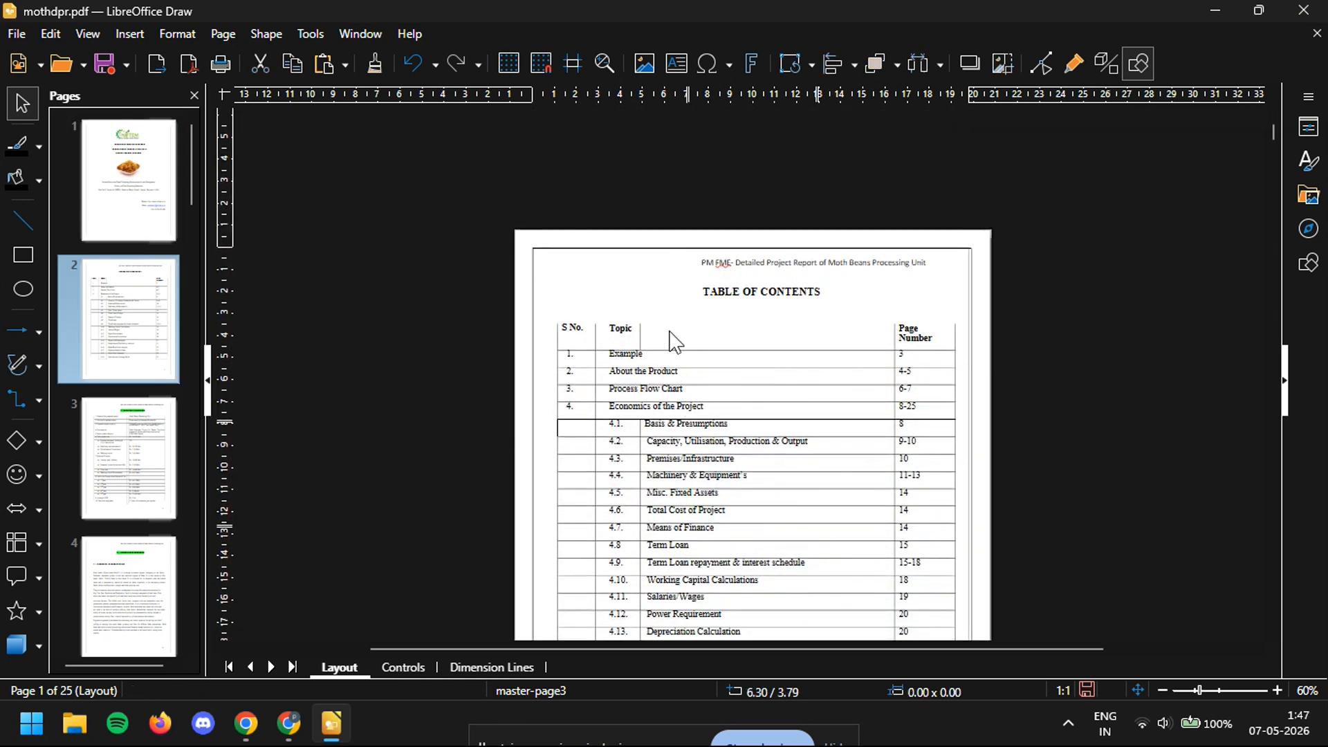
pyautogui.scroll(-1, 664, 332)
pyautogui.click(624, 299)
pyautogui.click(628, 326)
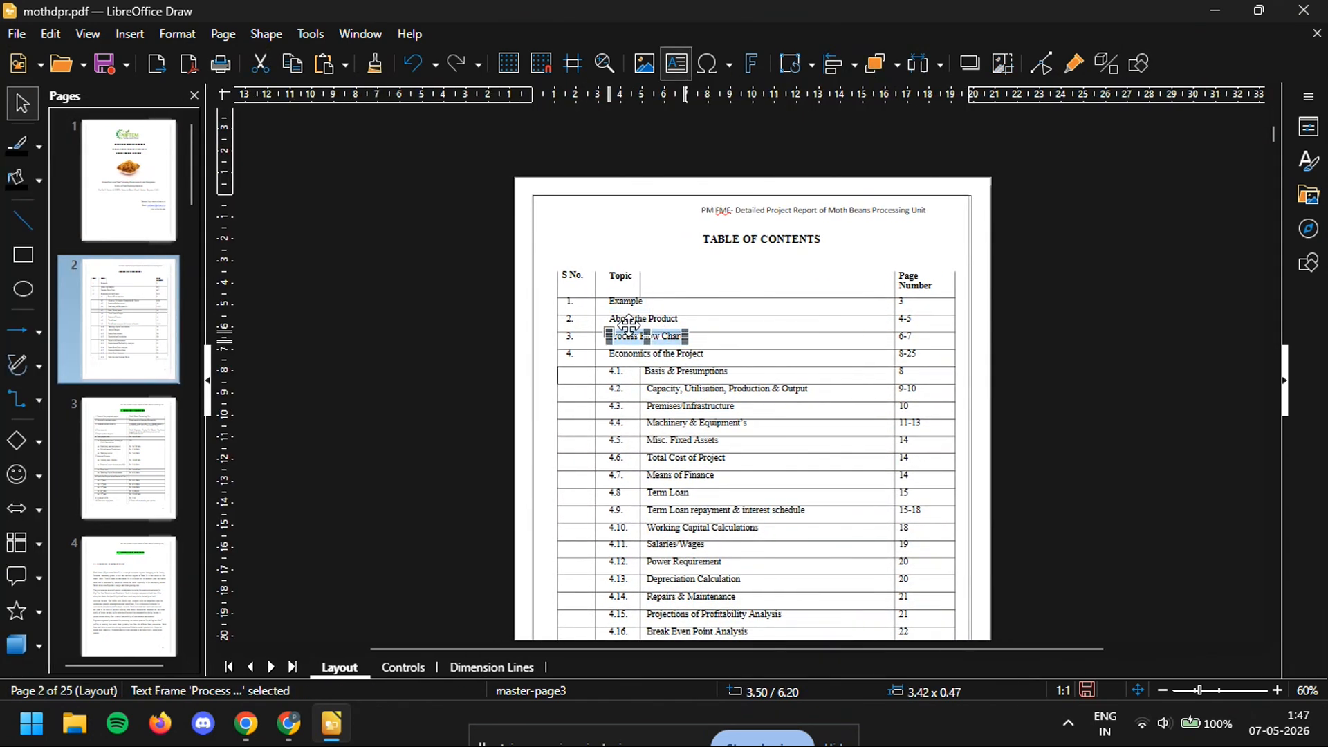
pyautogui.scroll(3, 630, 332)
pyautogui.scroll(2, 643, 342)
pyautogui.click(681, 342)
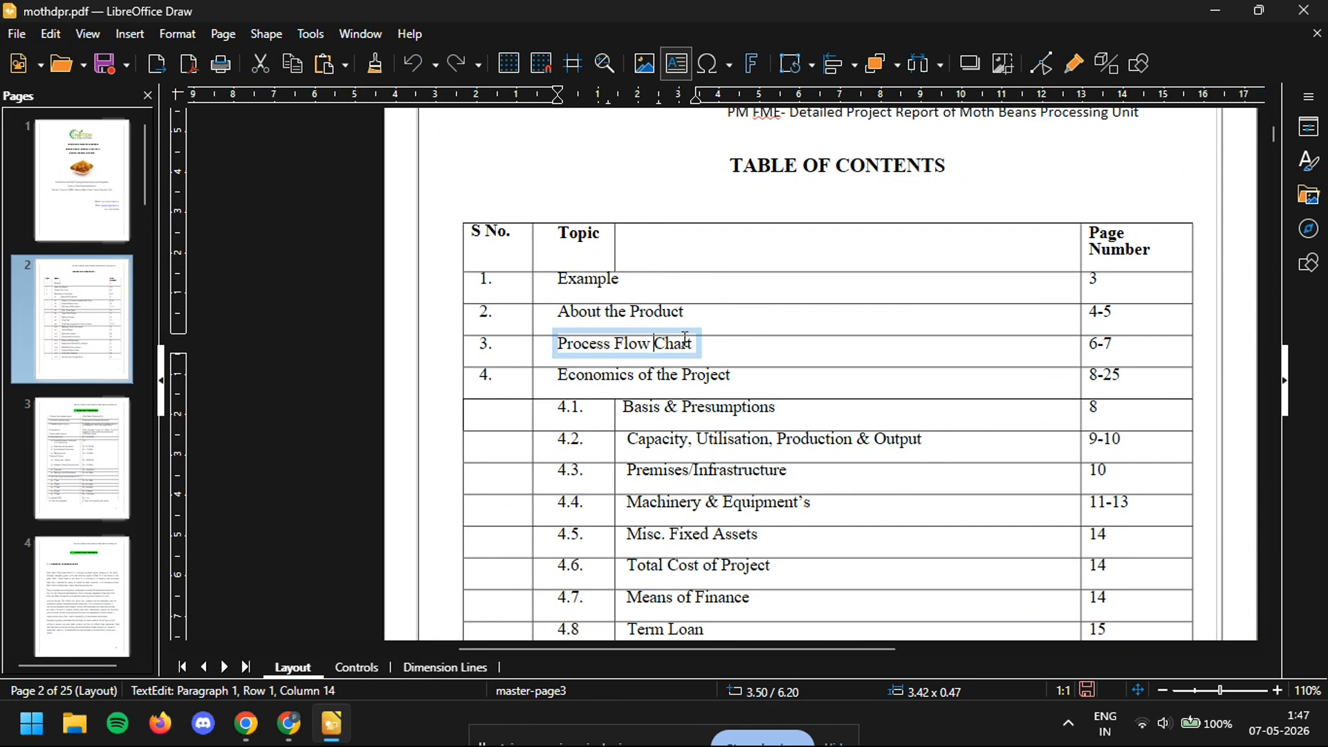
pyautogui.moveTo(692, 339); pyautogui.dragTo(535, 339)
pyautogui.click(736, 353)
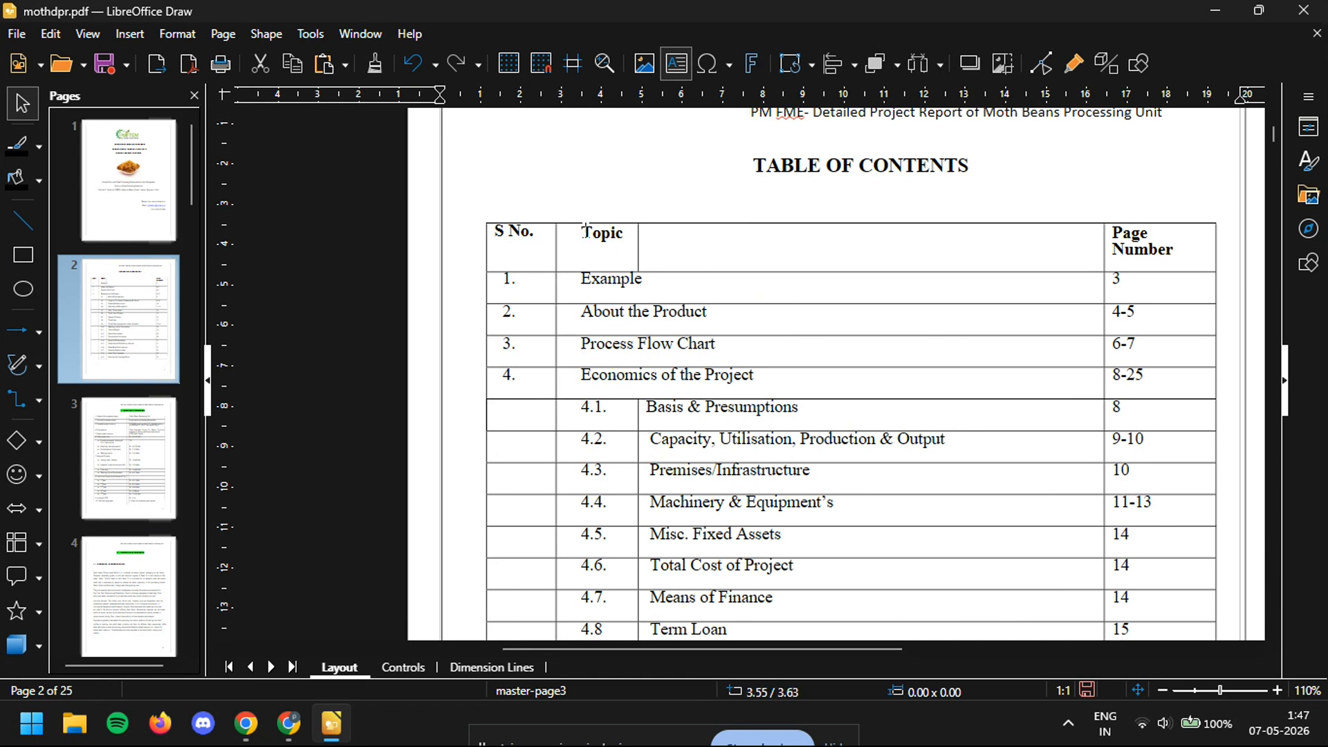
# Slightly shift the upper border line and the header row's outer border beside "S No." in the table of contents.
pyautogui.click(662, 223)
pyautogui.moveTo(663, 222)
pyautogui.mouseDown()
pyautogui.moveTo(691, 226)
pyautogui.moveTo(688, 258)
pyautogui.moveTo(686, 232)
pyautogui.moveTo(665, 217)
pyautogui.mouseUp()
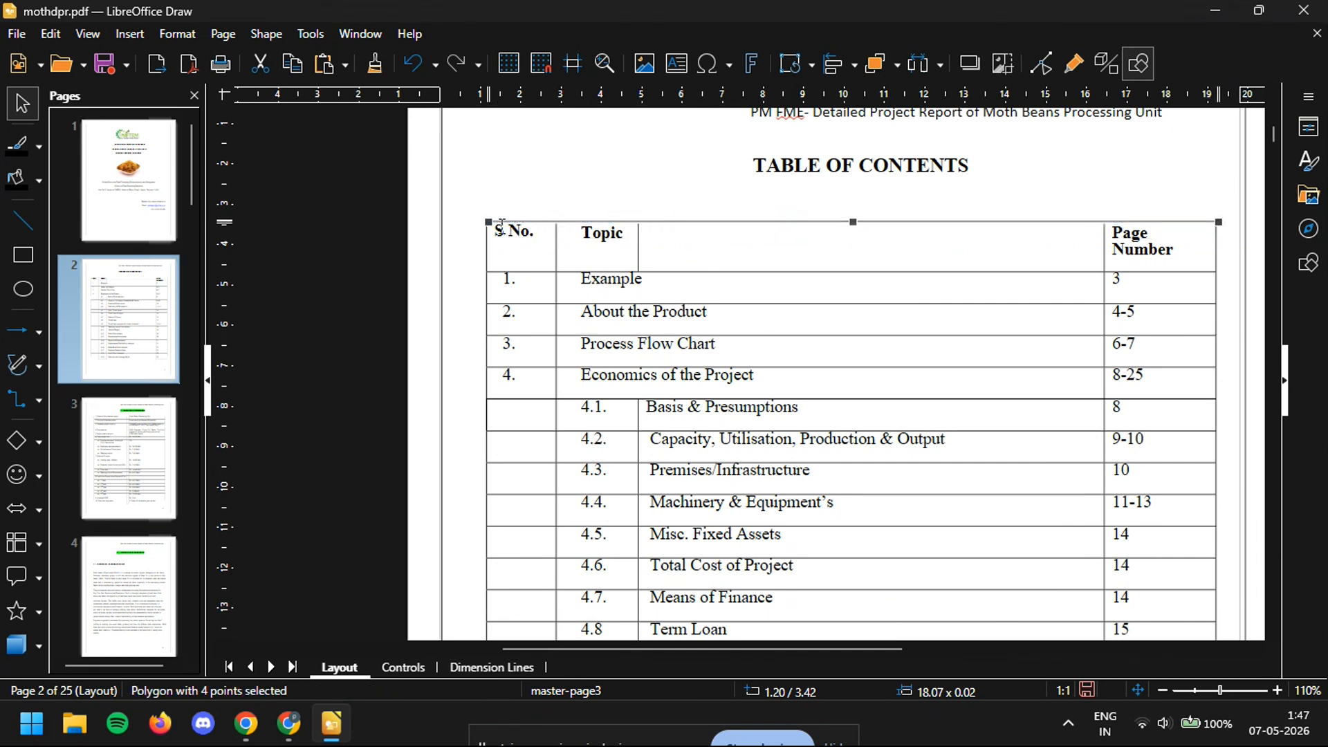
pyautogui.click(489, 242)
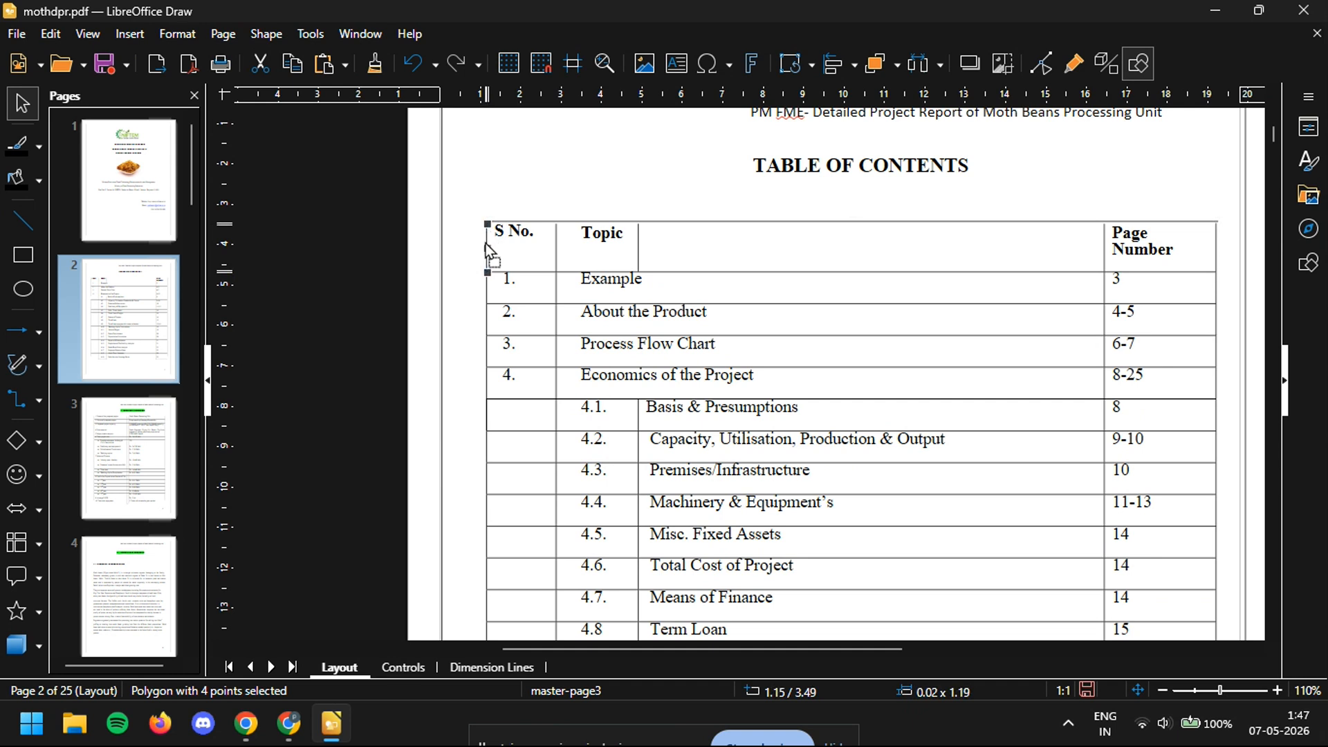
pyautogui.moveTo(488, 244)
pyautogui.mouseDown()
pyautogui.moveTo(451, 229)
pyautogui.moveTo(451, 242)
pyautogui.moveTo(488, 237)
pyautogui.mouseUp()
pyautogui.click(573, 202)
pyautogui.hscroll(-3, 573, 201)
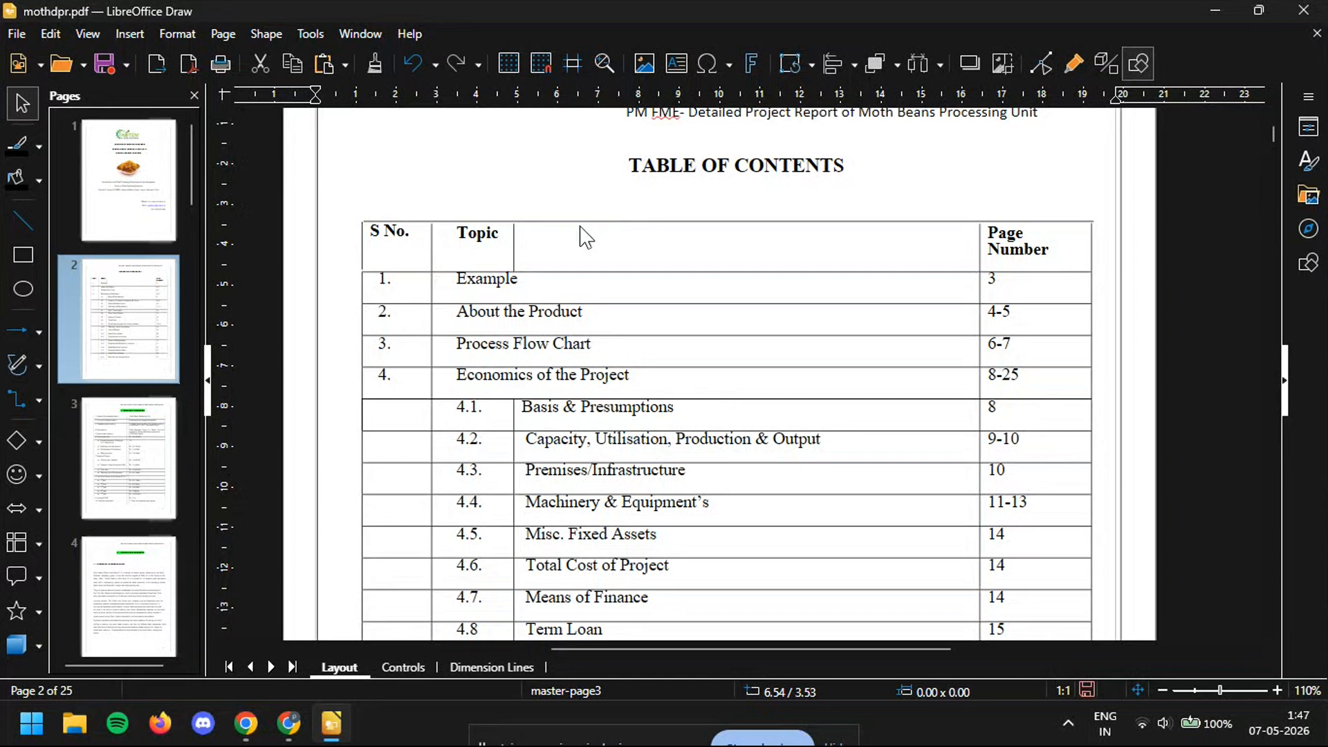
pyautogui.scroll(-1, 585, 234)
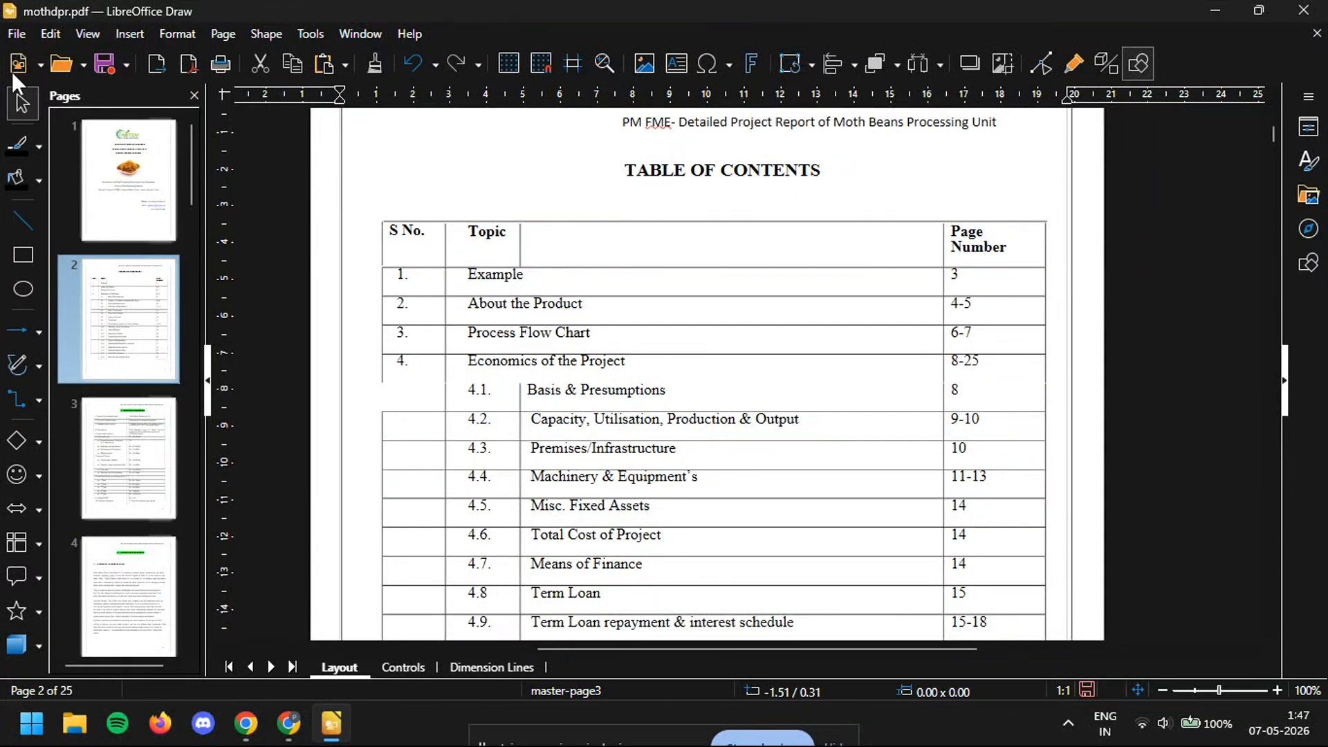
# Check which file types are offered for saving a copy of the document, and cancel without saving.
pyautogui.click(12, 32)
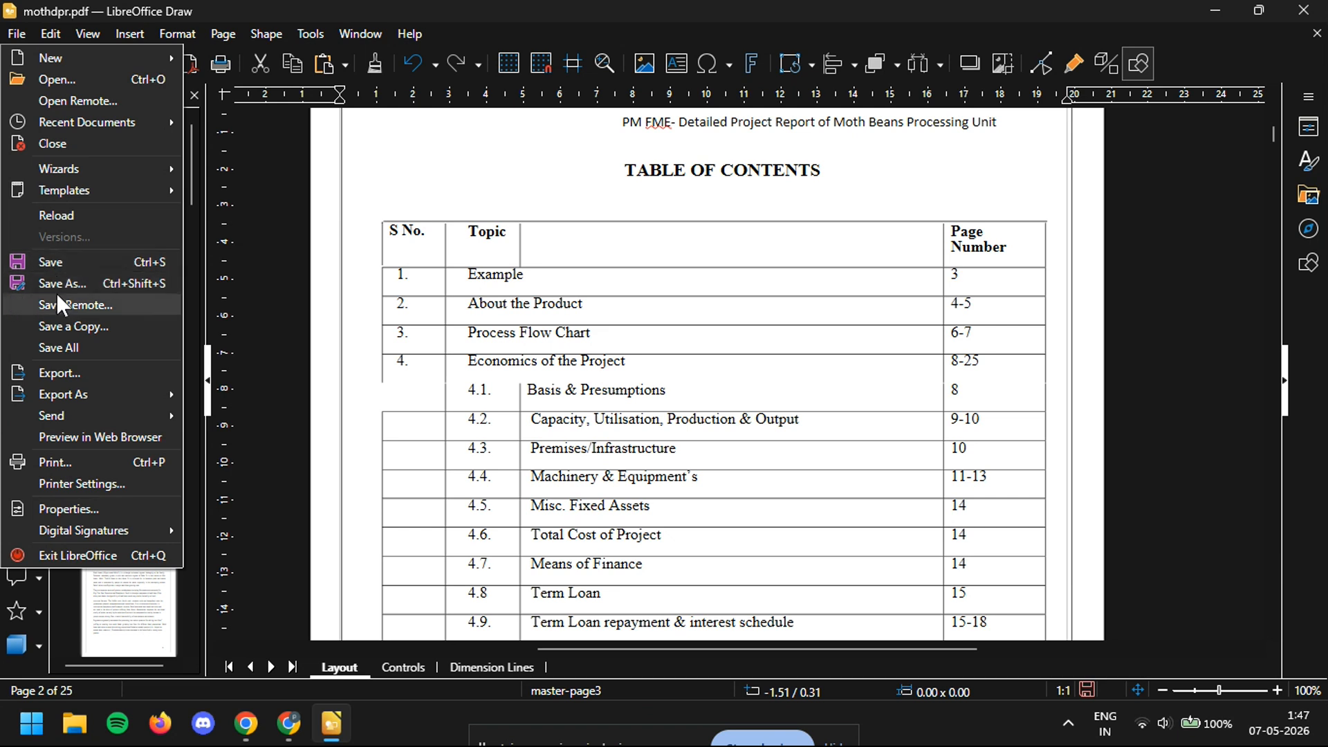
pyautogui.click(67, 333)
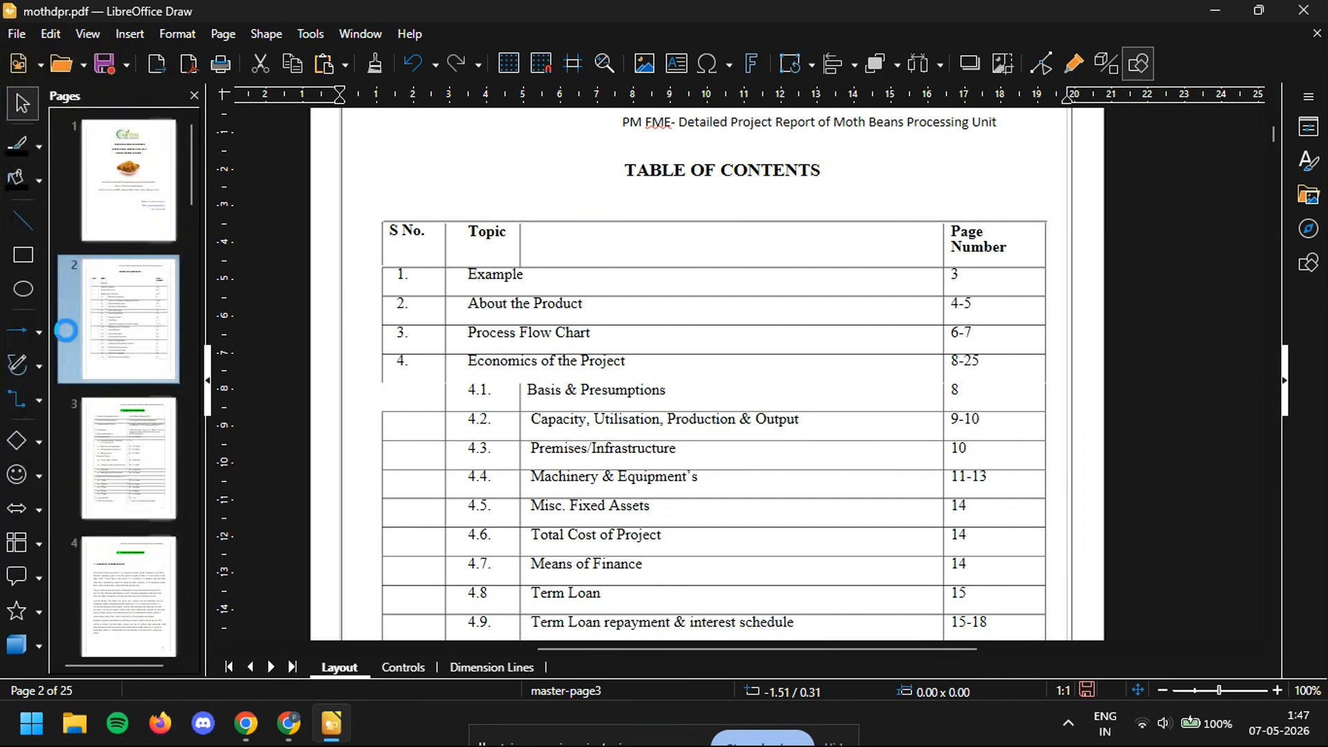
pyautogui.click(212, 330)
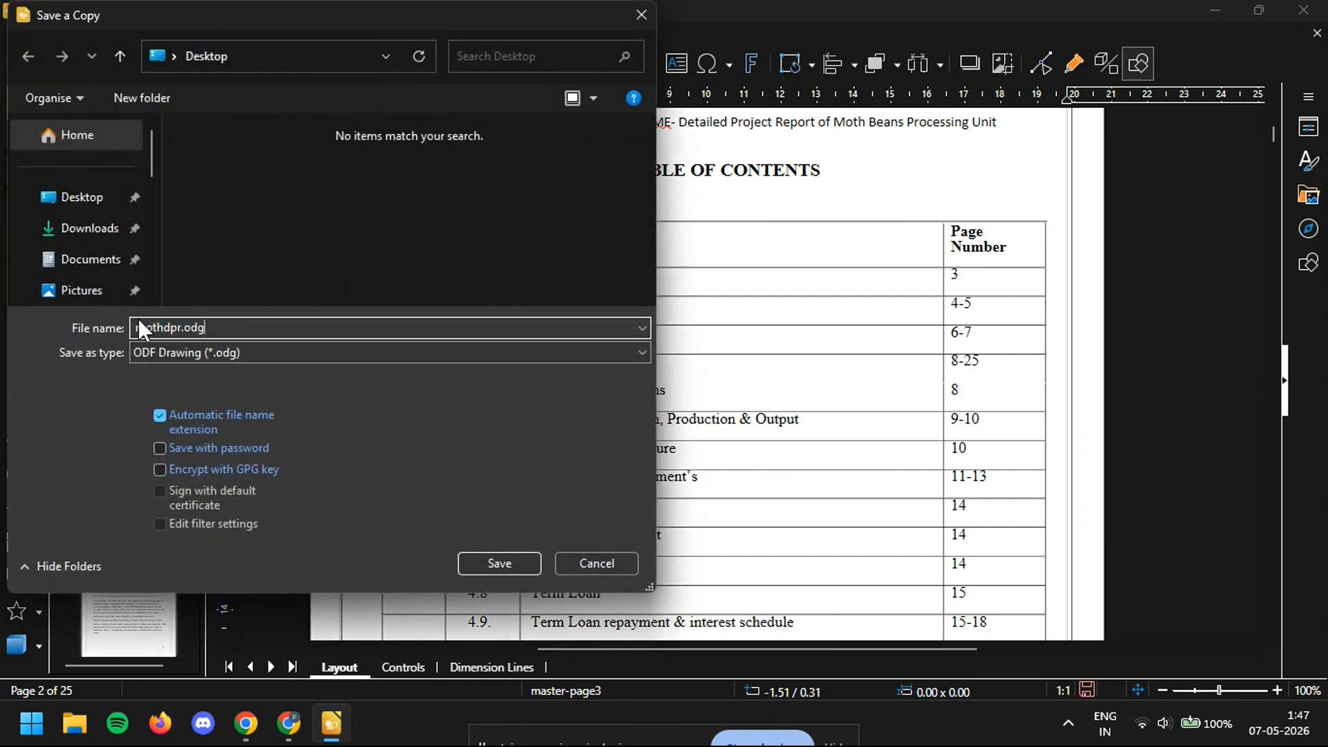
pyautogui.click(264, 355)
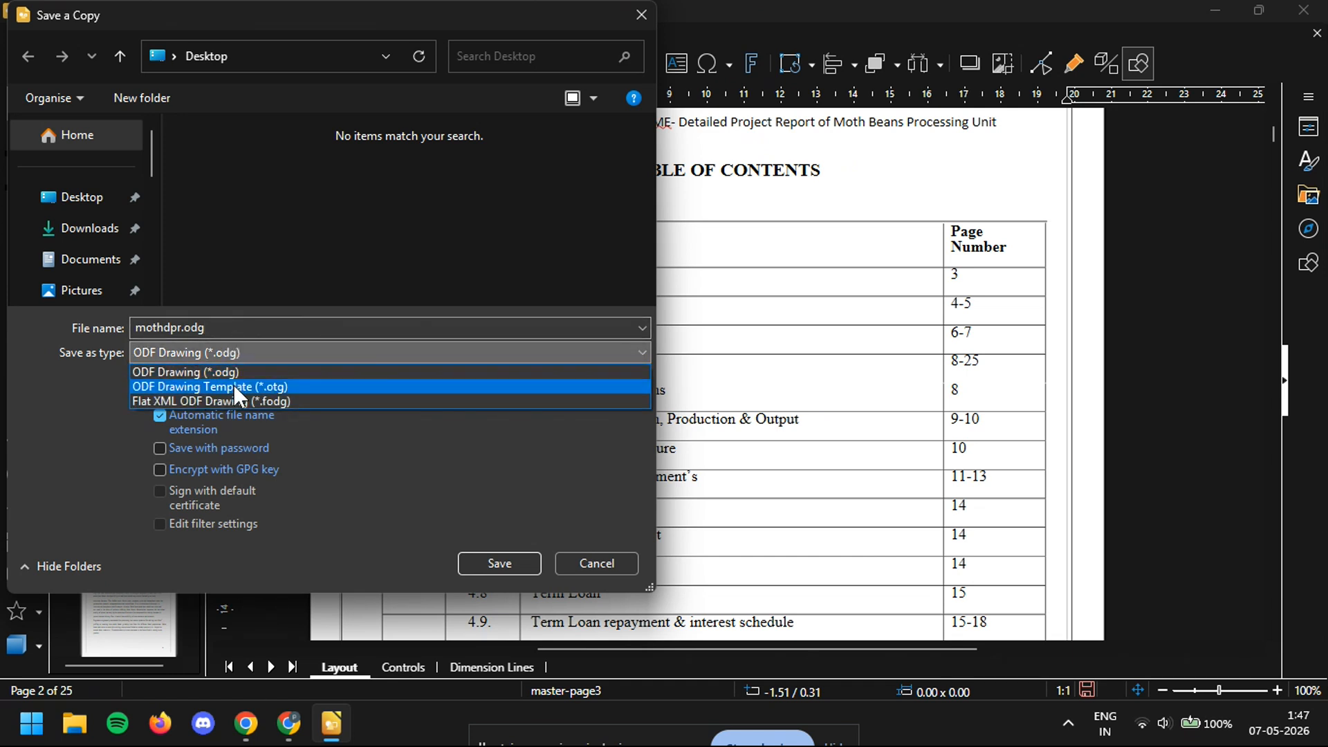
pyautogui.click(286, 355)
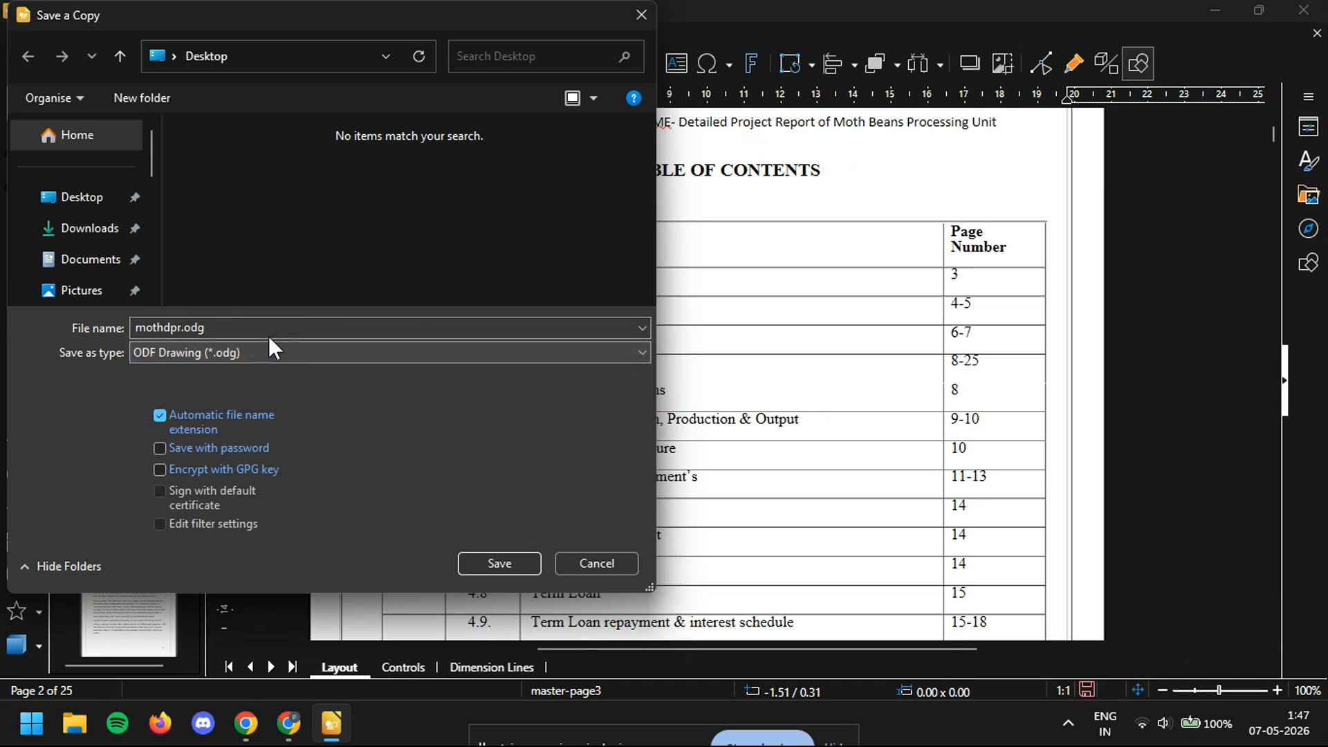
pyautogui.click(595, 563)
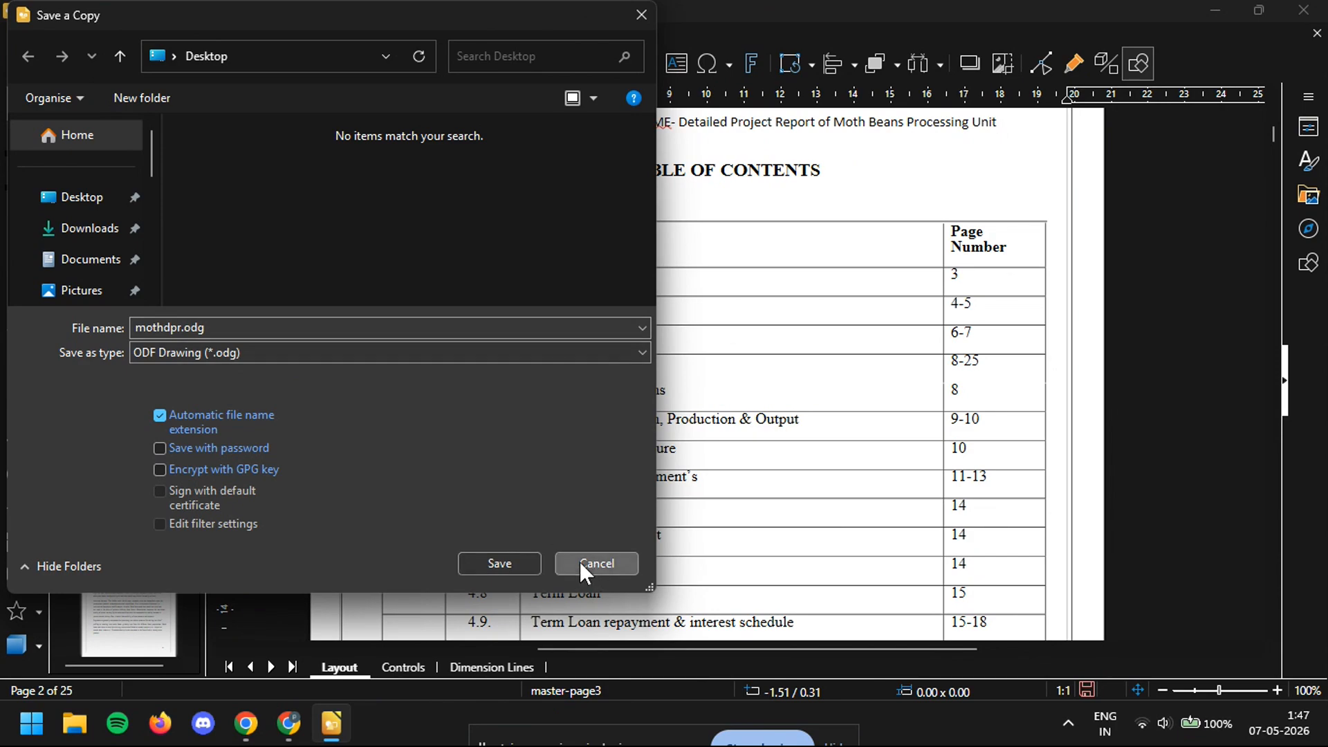
pyautogui.scroll(2, 695, 388)
pyautogui.scroll(-10, 697, 390)
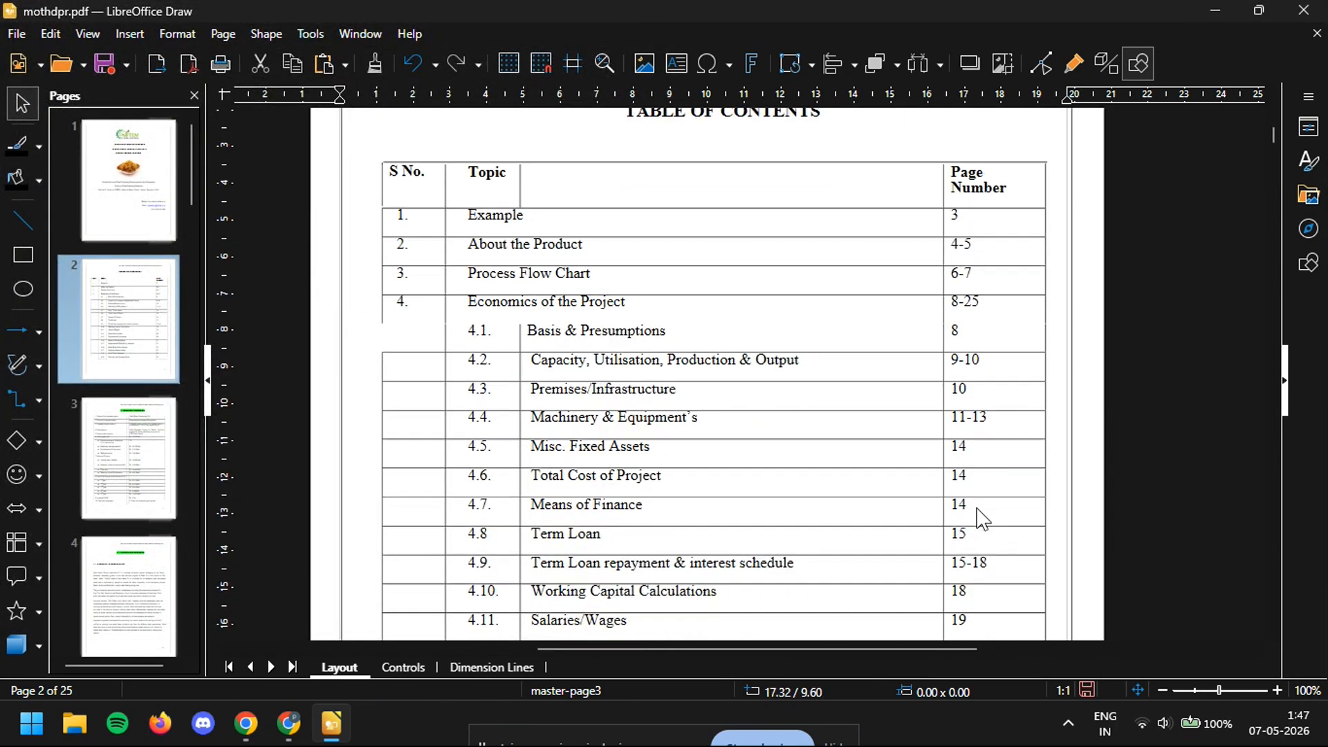